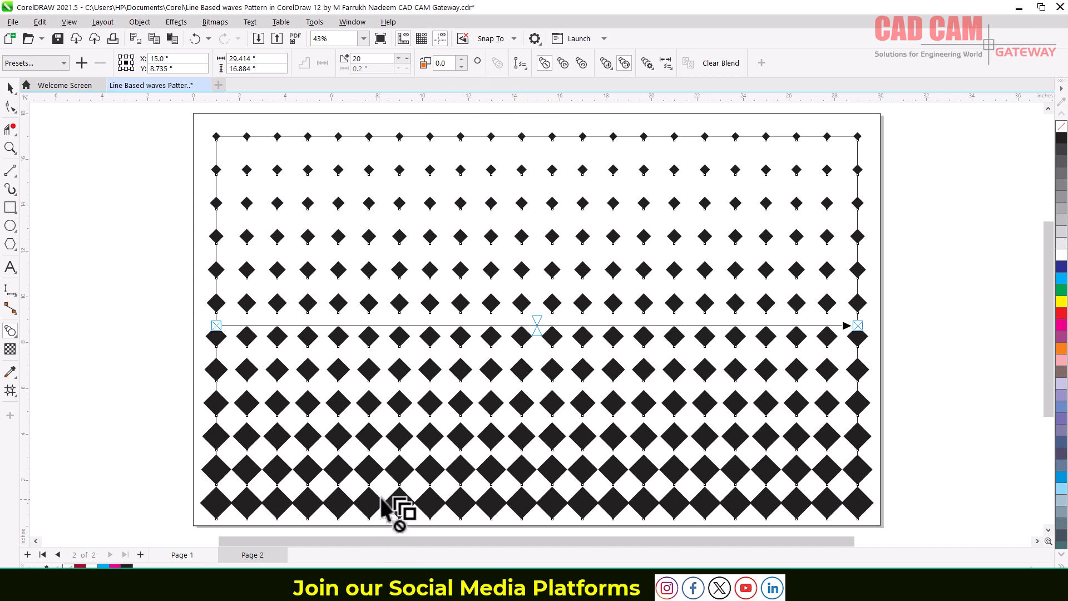
- Set the horizontal blend of the diamond columns to 18 steps so the bottom-row diamonds almost touch
{"action": "left_click", "coordinate": [408, 58]}
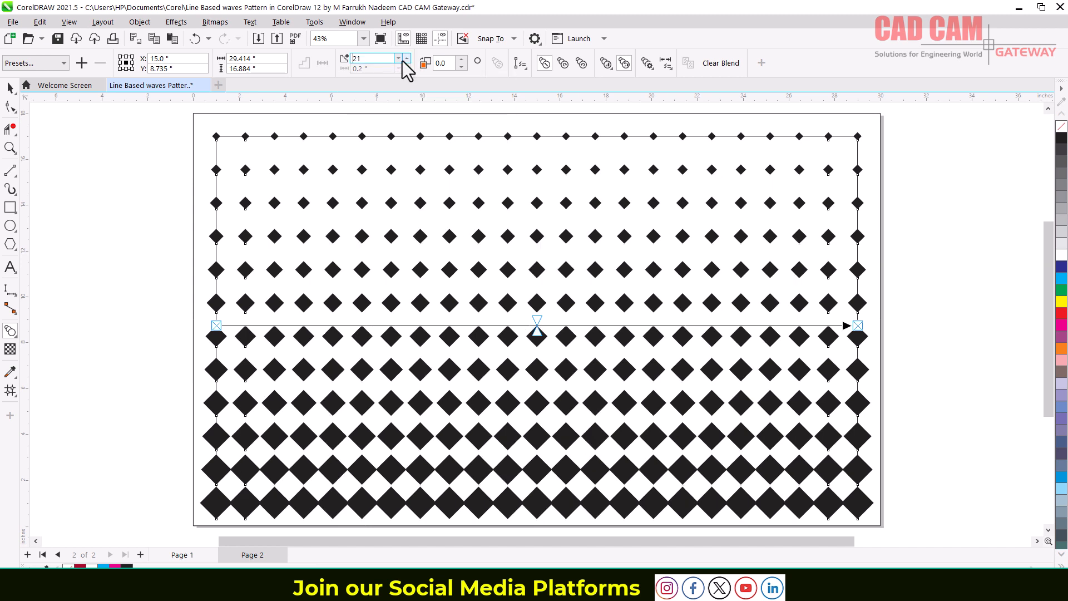
{"action": "left_click", "coordinate": [398, 60]}
{"action": "left_click", "coordinate": [398, 60]}
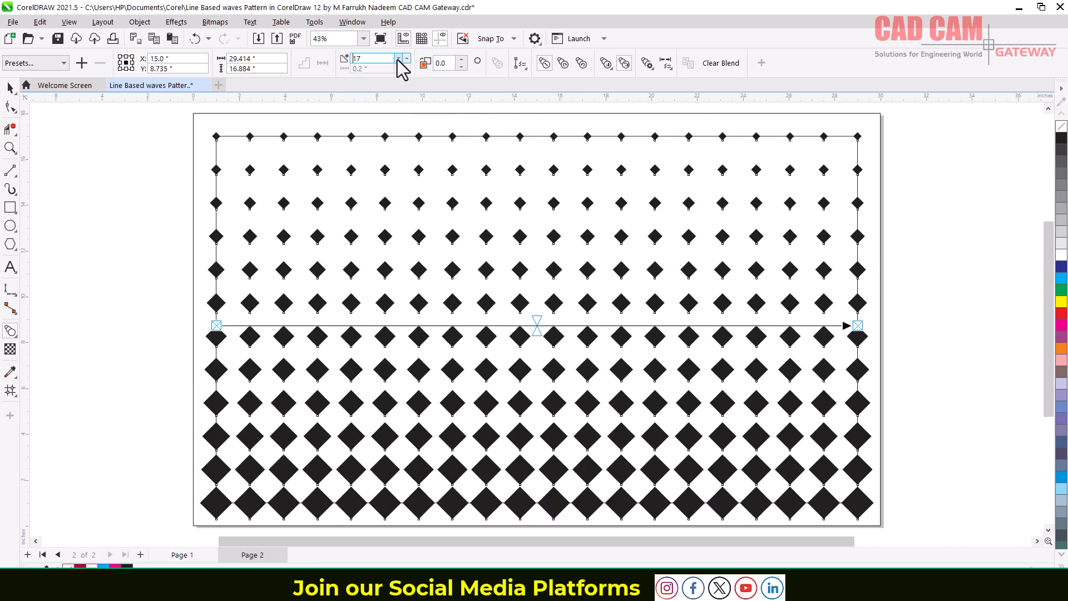
{"action": "left_click", "coordinate": [399, 60]}
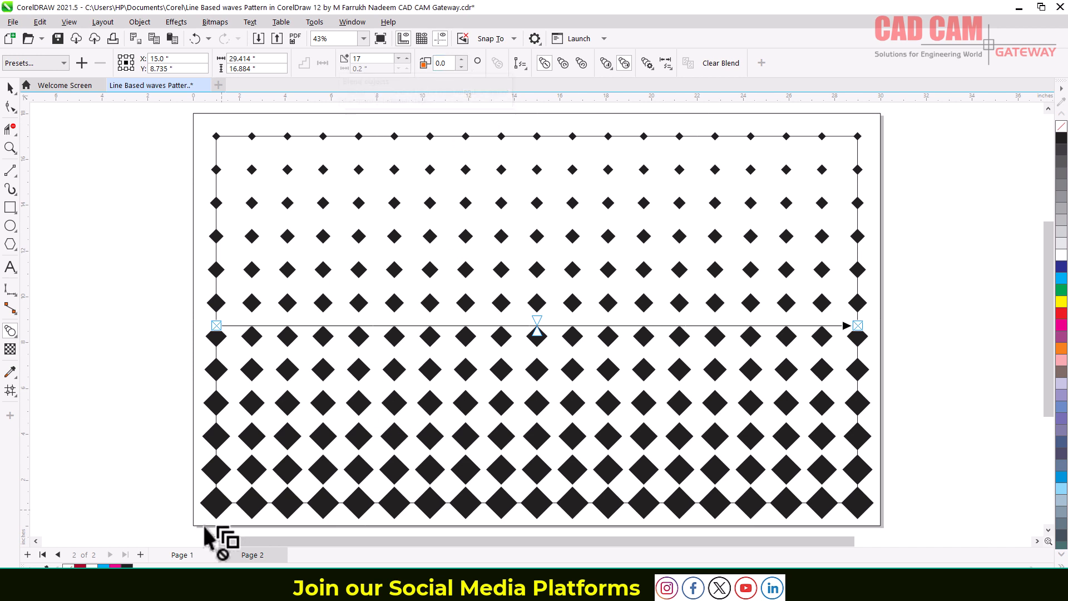
{"action": "scroll", "coordinate": [210, 520], "scroll_direction": "up", "scroll_amount": 5}
{"action": "scroll", "coordinate": [210, 503], "scroll_direction": "up", "scroll_amount": 2}
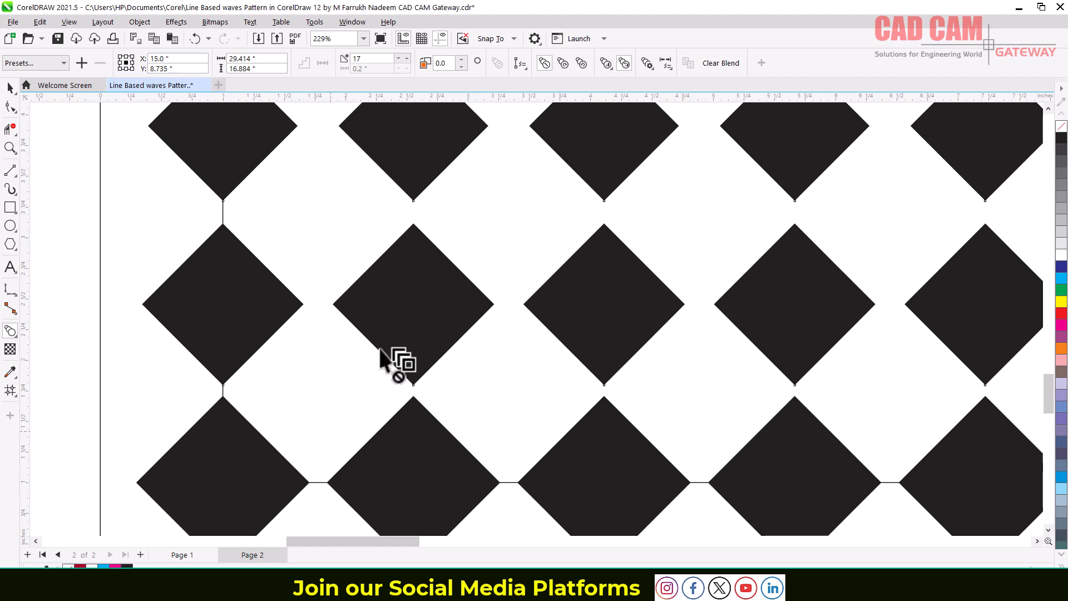
{"action": "left_click", "coordinate": [404, 58]}
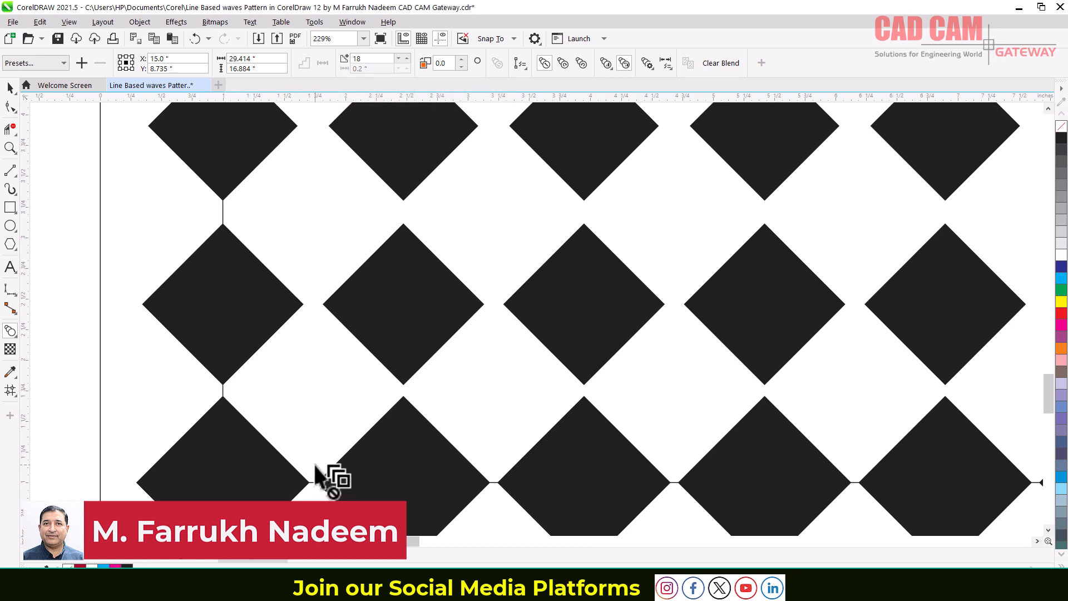
{"action": "scroll", "coordinate": [317, 477], "scroll_direction": "down", "scroll_amount": 5}
{"action": "scroll", "coordinate": [319, 448], "scroll_direction": "down", "scroll_amount": 8}
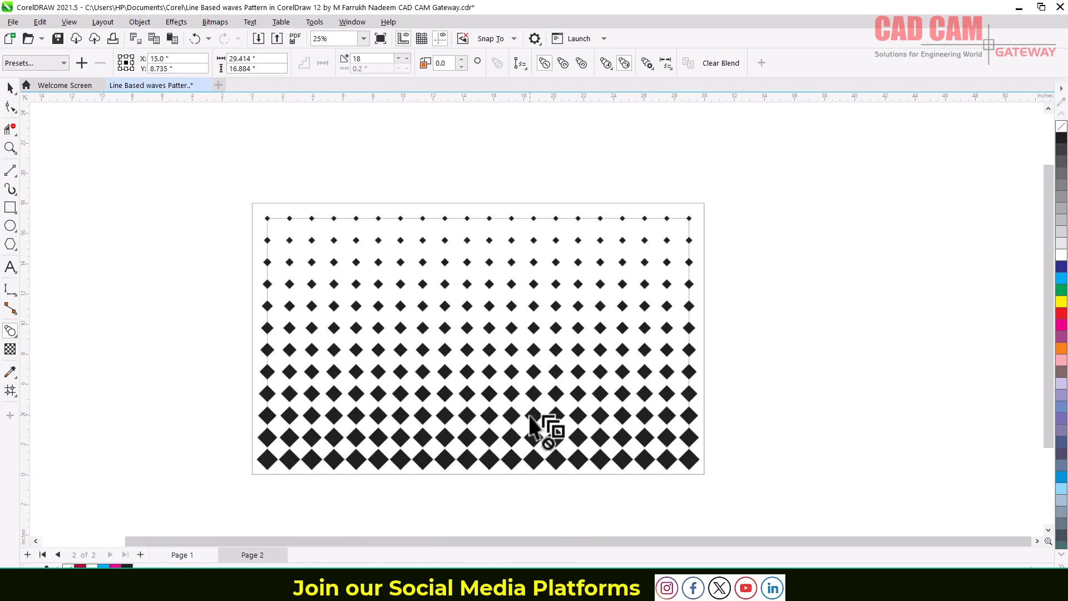
{"action": "scroll", "coordinate": [529, 416], "scroll_direction": "up", "scroll_amount": 1}
- Break the diamond blend apart and group all the resulting diamonds
{"action": "key", "text": "space"}
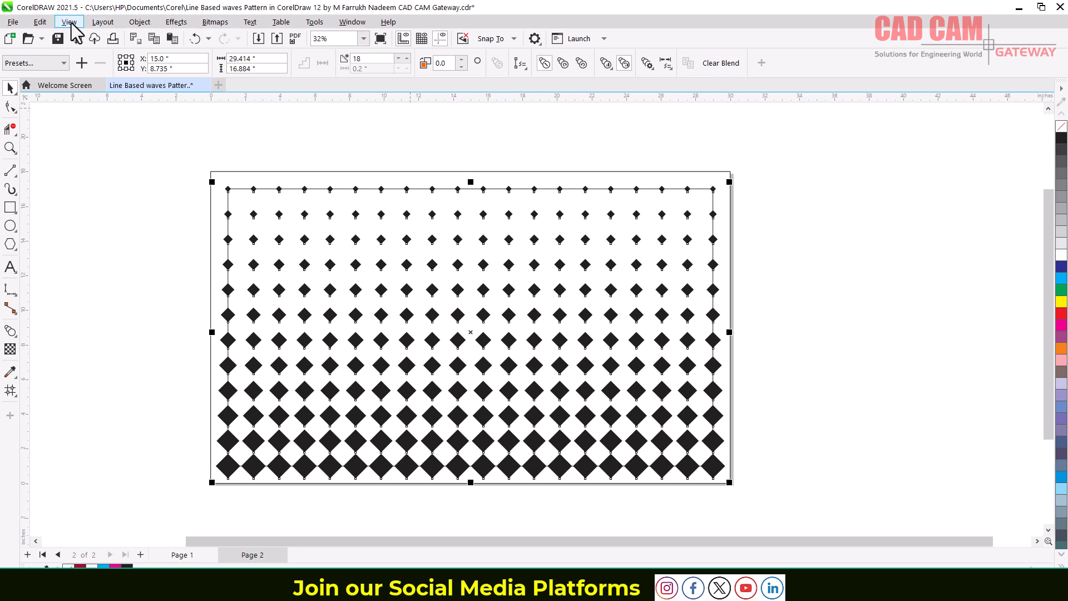
{"action": "left_click", "coordinate": [140, 22]}
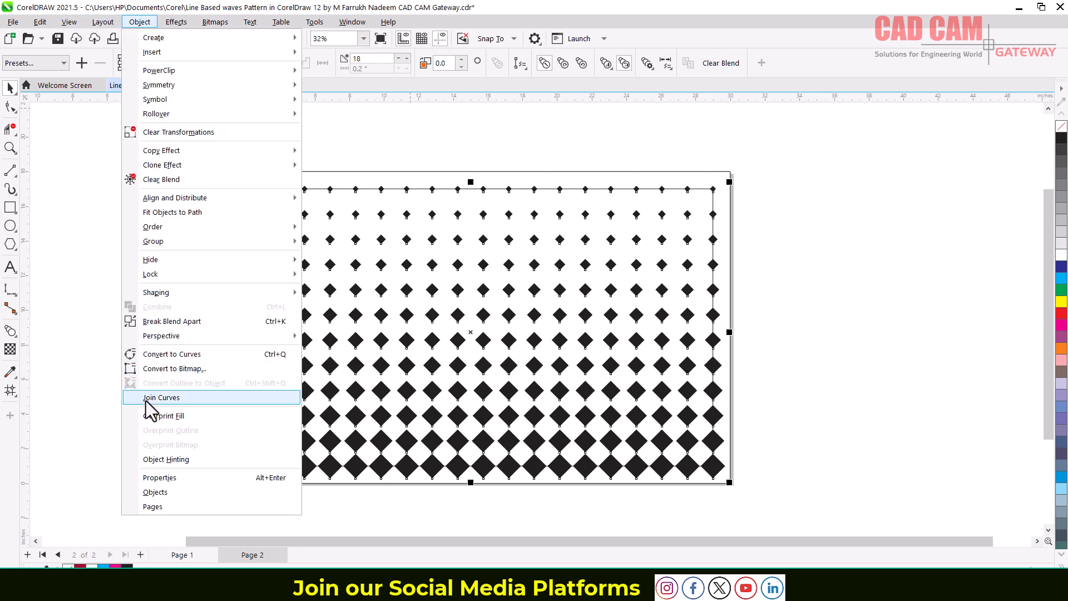
{"action": "left_click", "coordinate": [169, 321]}
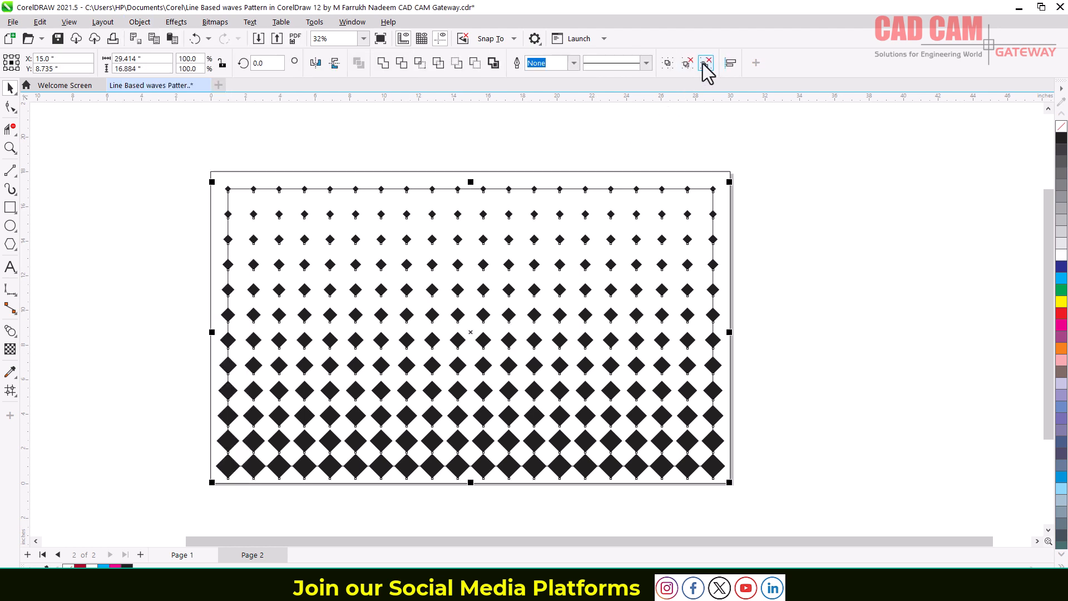
{"action": "left_click", "coordinate": [668, 63]}
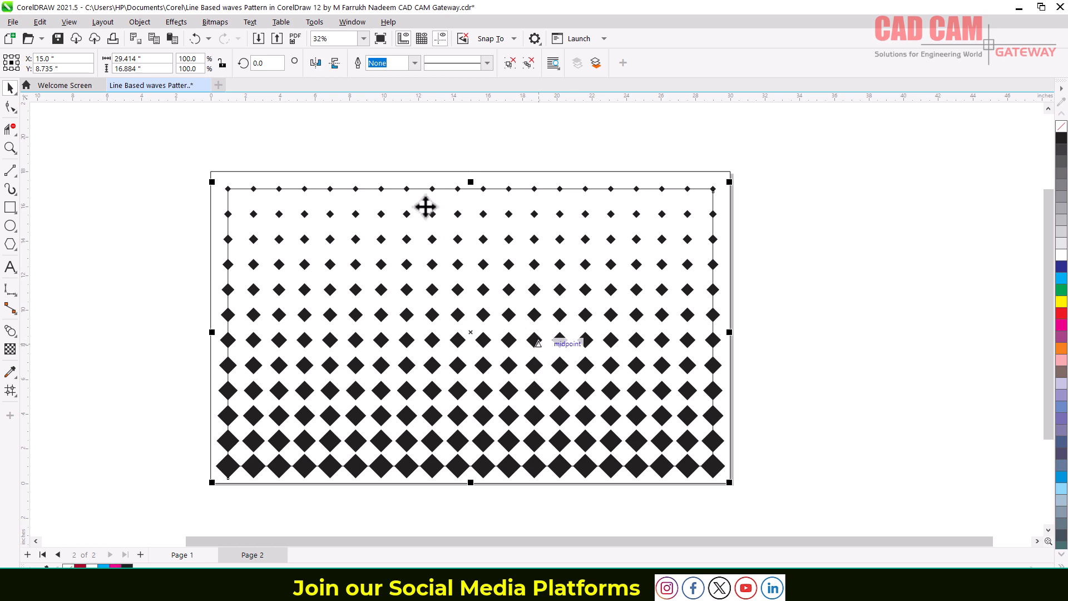
{"action": "key", "text": "ctrl+z"}
{"action": "left_click", "coordinate": [313, 65]}
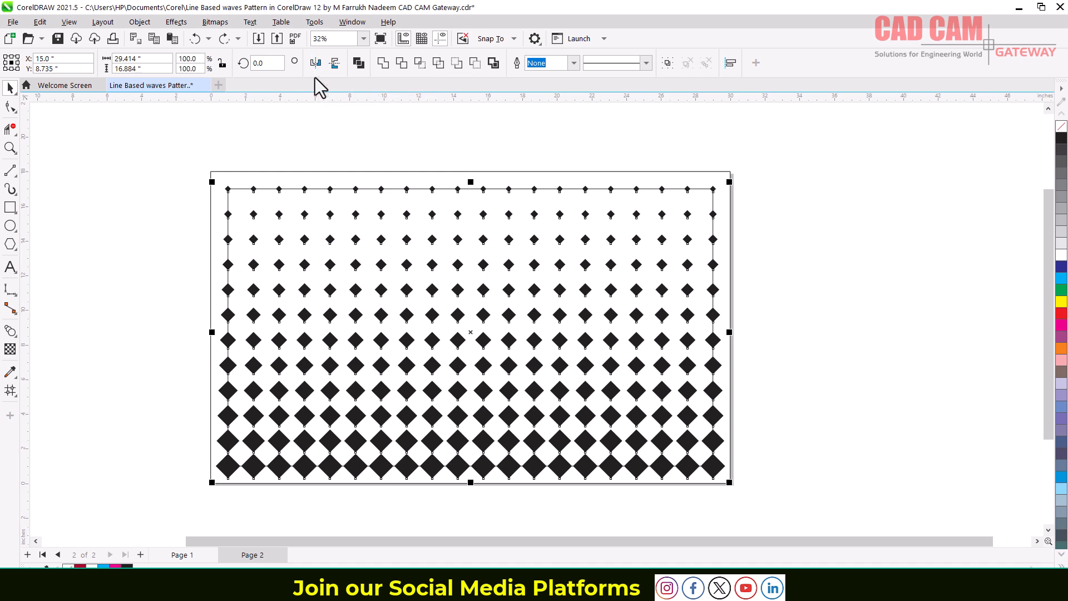
{"action": "key", "text": "Delete"}
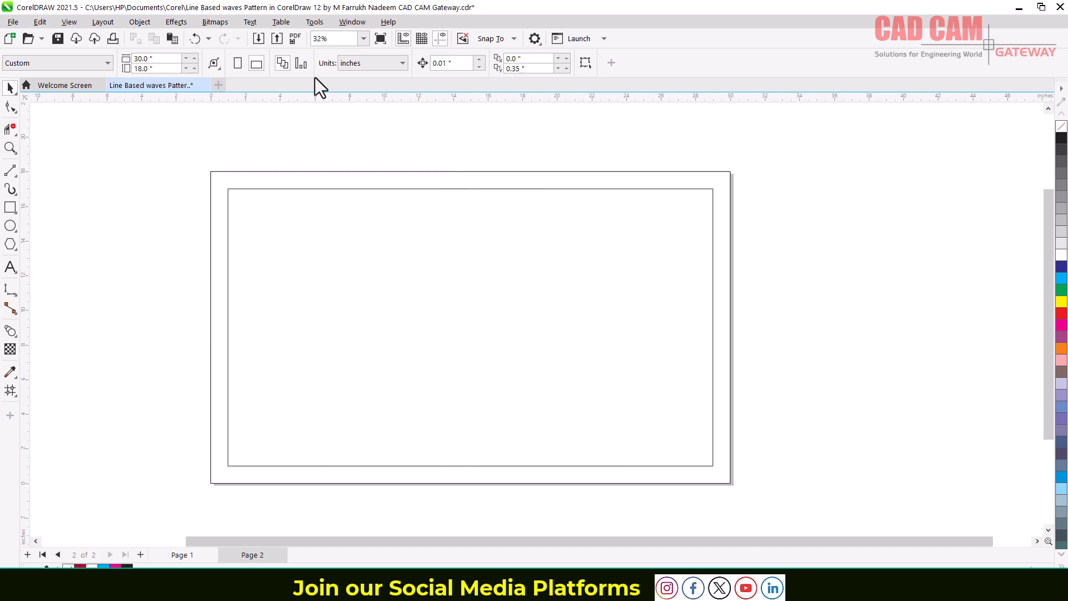
{"action": "key", "text": "ctrl+z"}
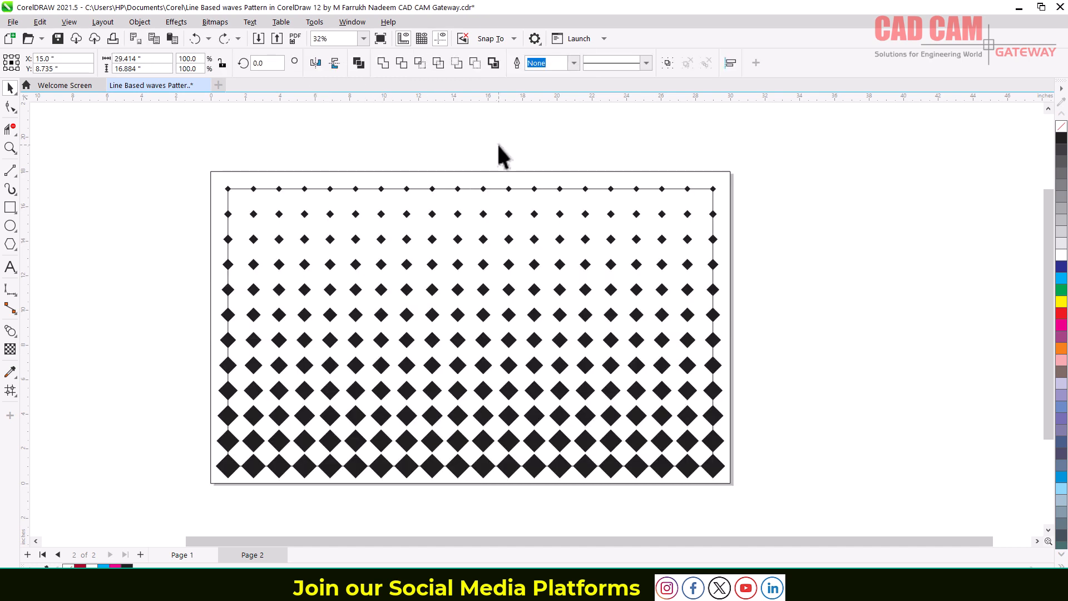
{"action": "left_click", "coordinate": [498, 145]}
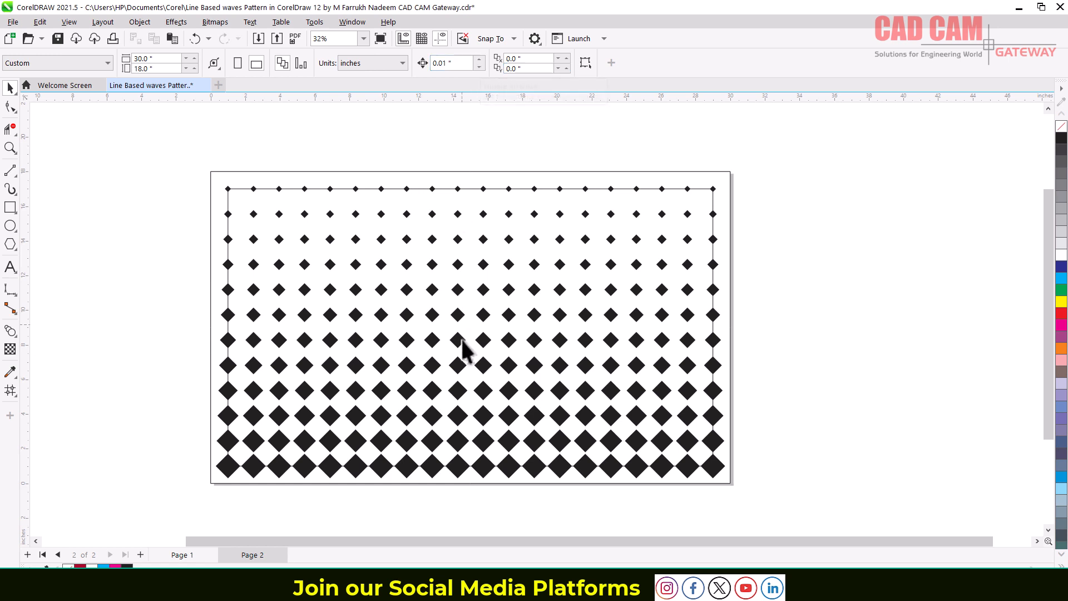
- Select all the loose diamonds and group them again, leaving out the rectangular frame
{"action": "left_click", "coordinate": [459, 399]}
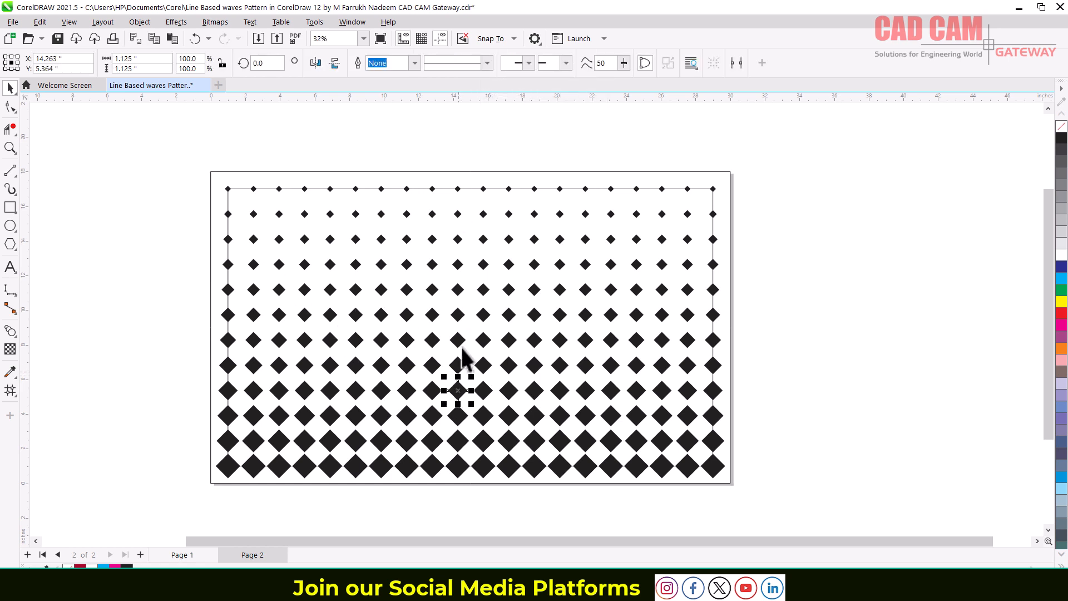
{"action": "key", "text": "ctrl+g"}
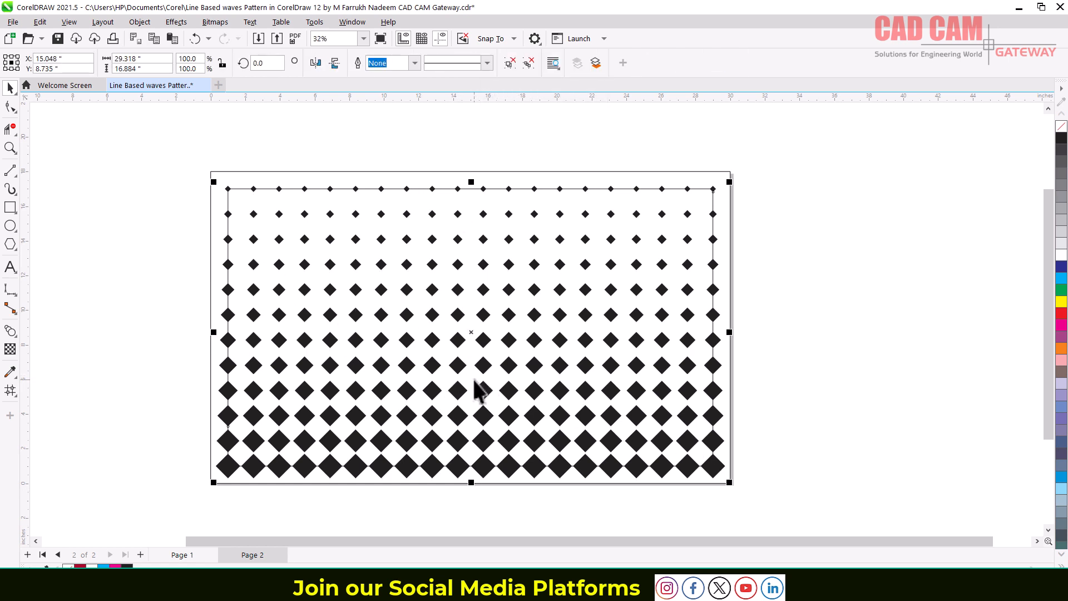
{"action": "key", "text": "ctrl+z"}
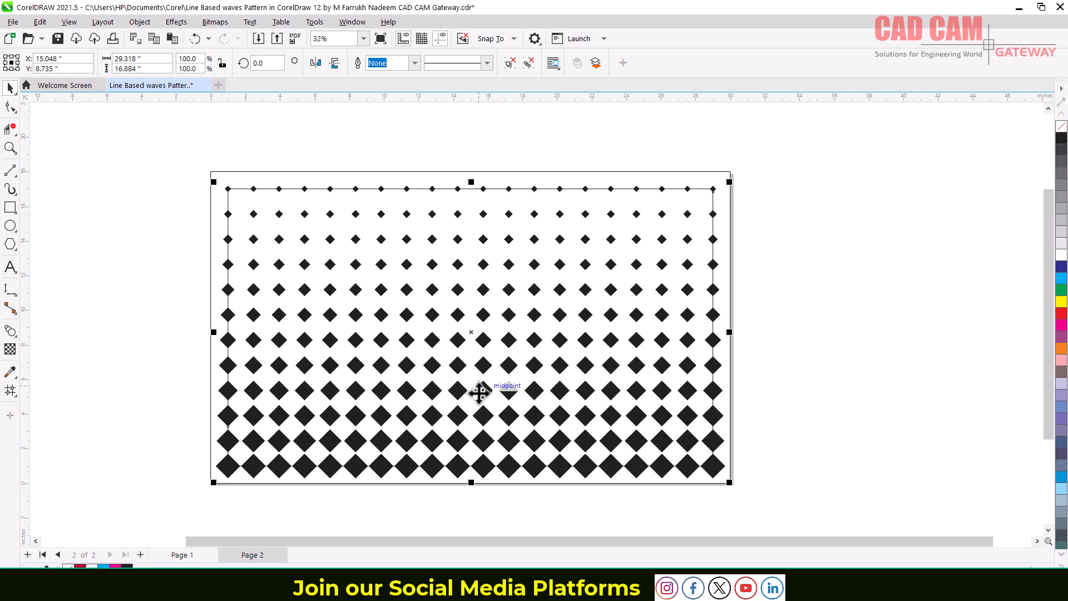
- Create a vertically mirrored copy of the diamond group and shift it diagonally into the gaps, at about X 15.76", Y 8.6"
{"action": "left_click", "coordinate": [334, 62]}
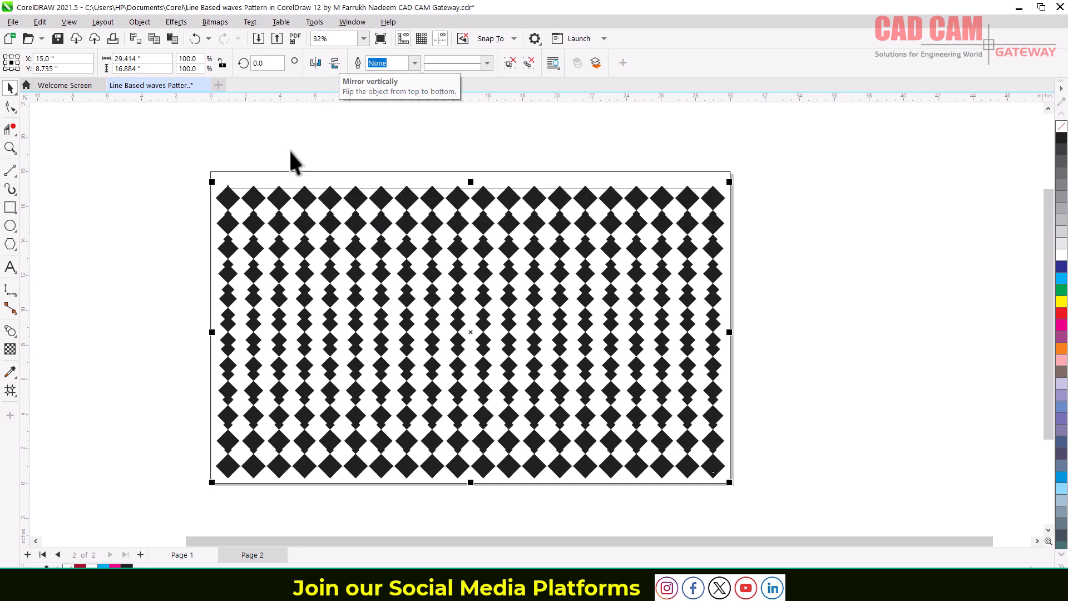
{"action": "scroll", "coordinate": [249, 220], "scroll_direction": "up", "scroll_amount": 3}
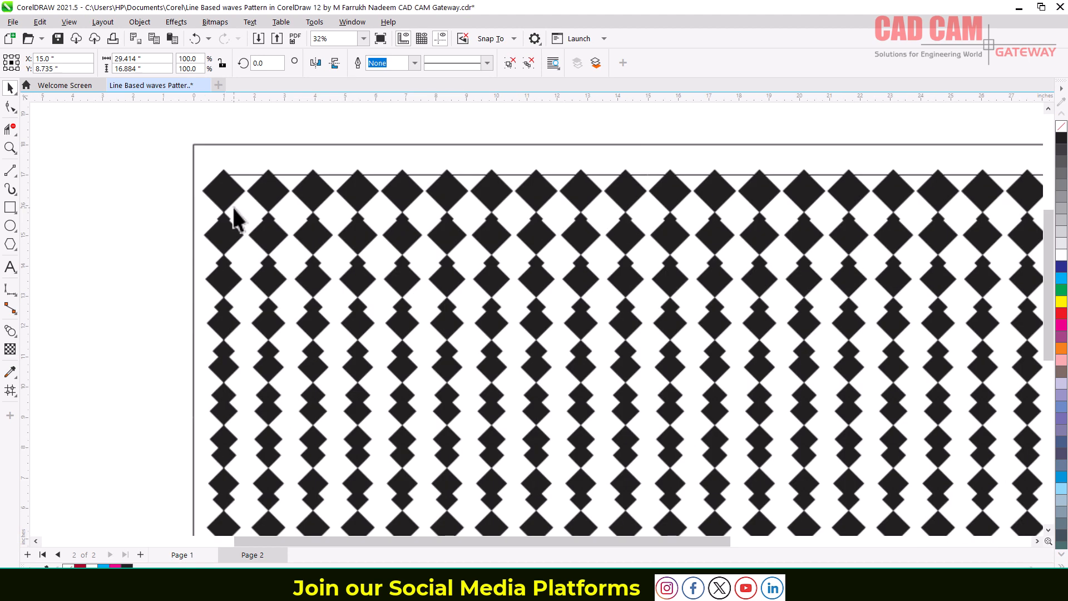
{"action": "left_click_drag", "start_coordinate": [219, 174], "coordinate": [264, 188]}
{"action": "key", "text": "F3"}
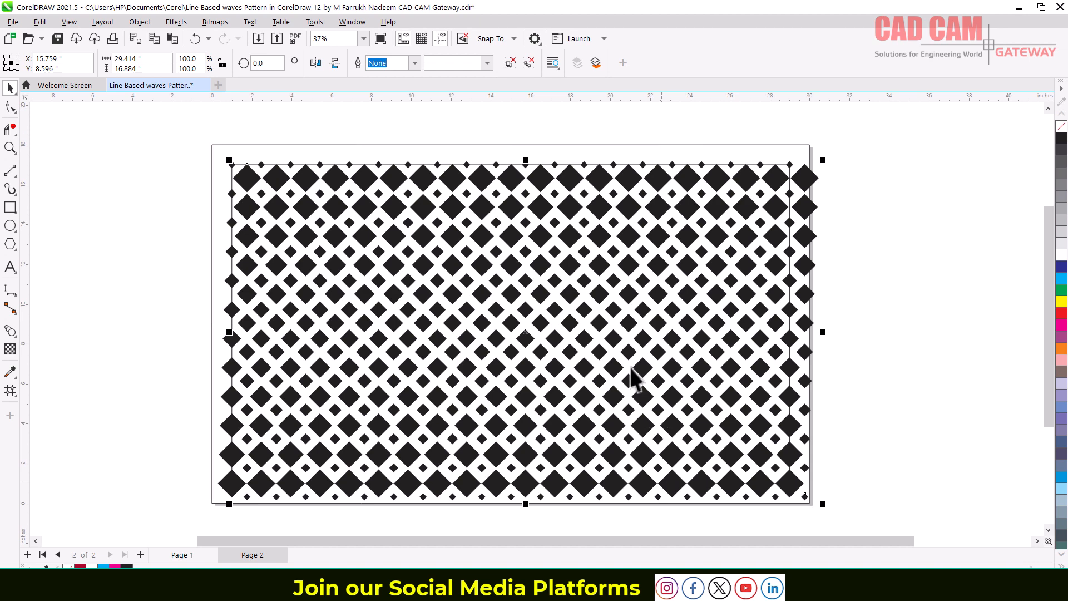
- Inspect the overlapping diamond pattern and delete the mirrored copy
{"action": "scroll", "coordinate": [594, 341], "scroll_direction": "up", "scroll_amount": 1}
{"action": "scroll", "coordinate": [595, 341], "scroll_direction": "up", "scroll_amount": 5}
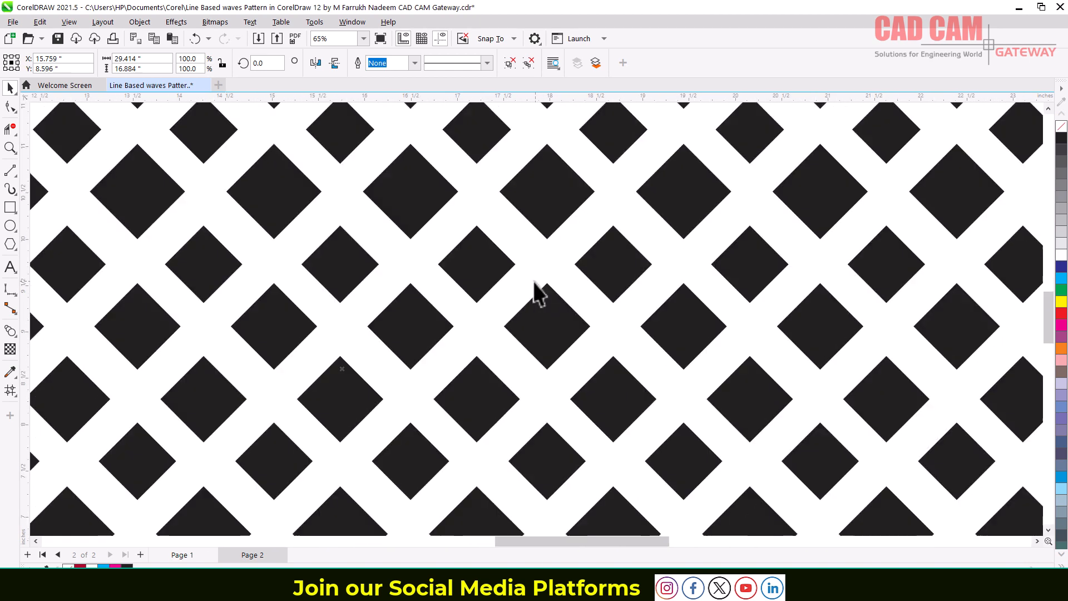
{"action": "scroll", "coordinate": [529, 317], "scroll_direction": "down", "scroll_amount": 5}
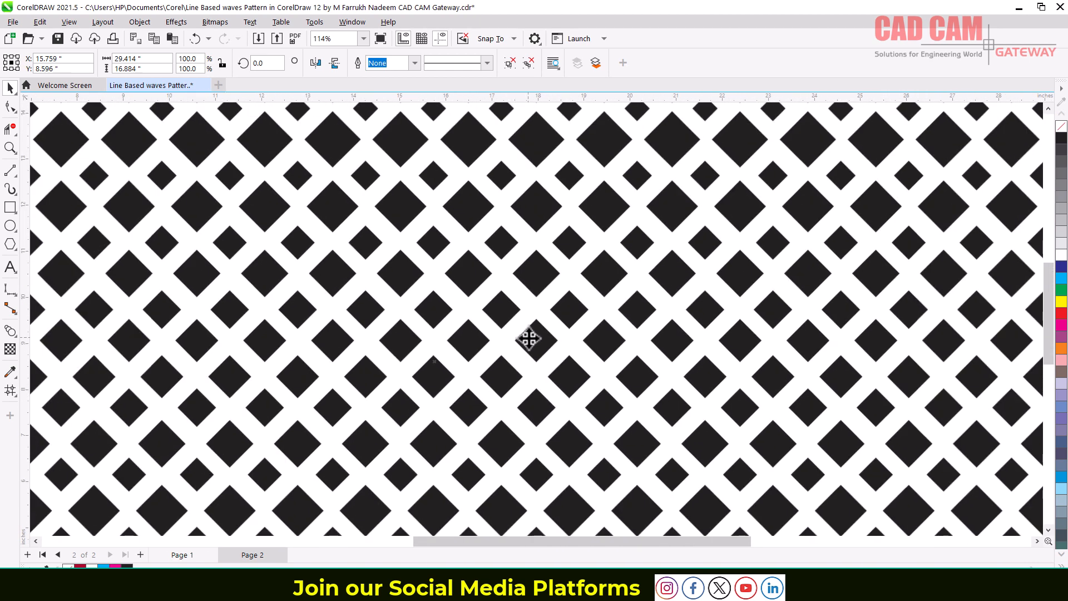
{"action": "scroll", "coordinate": [529, 338], "scroll_direction": "down", "scroll_amount": 2}
{"action": "scroll", "coordinate": [529, 343], "scroll_direction": "up", "scroll_amount": 1}
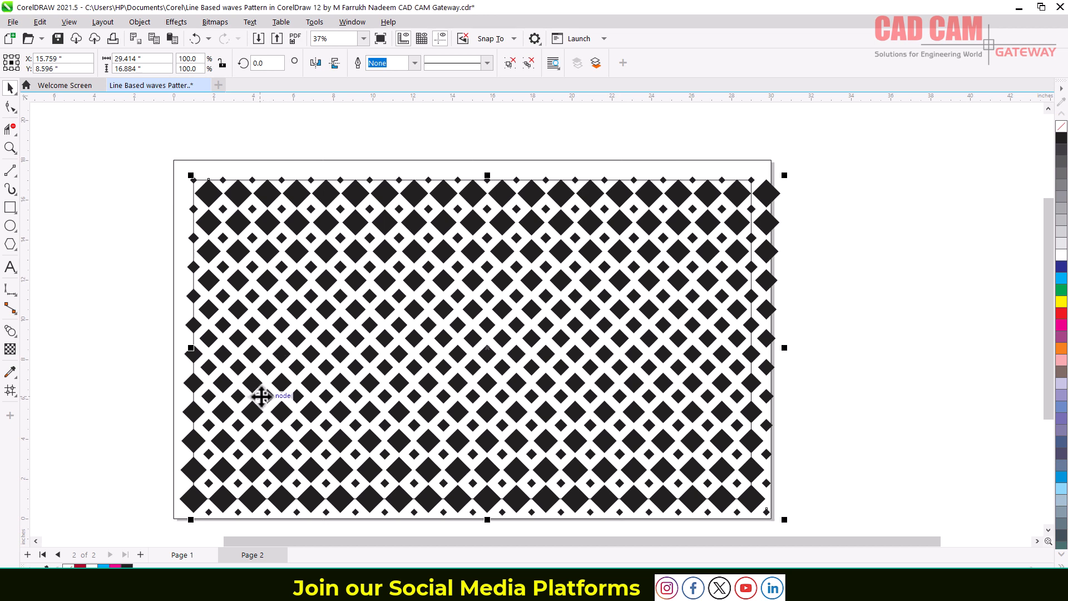
{"action": "key", "text": "Delete"}
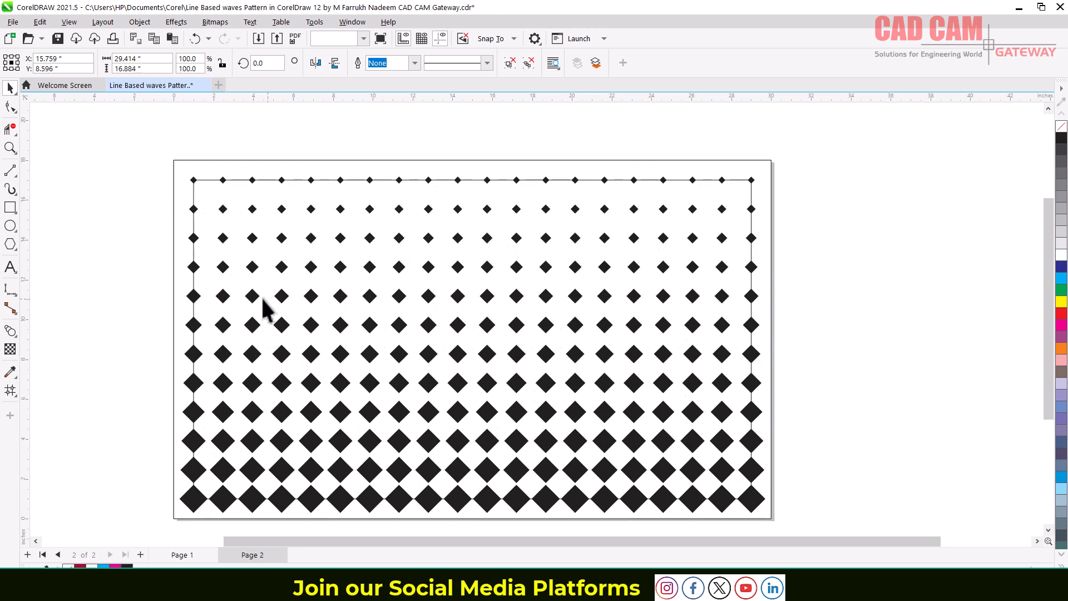
- Place an unmirrored copy of the diamond group diagonally up and right in the gaps, at about X 15.73", Y 9.49"
{"action": "scroll", "coordinate": [199, 514], "scroll_direction": "up", "scroll_amount": 1}
{"action": "scroll", "coordinate": [200, 523], "scroll_direction": "up", "scroll_amount": 3}
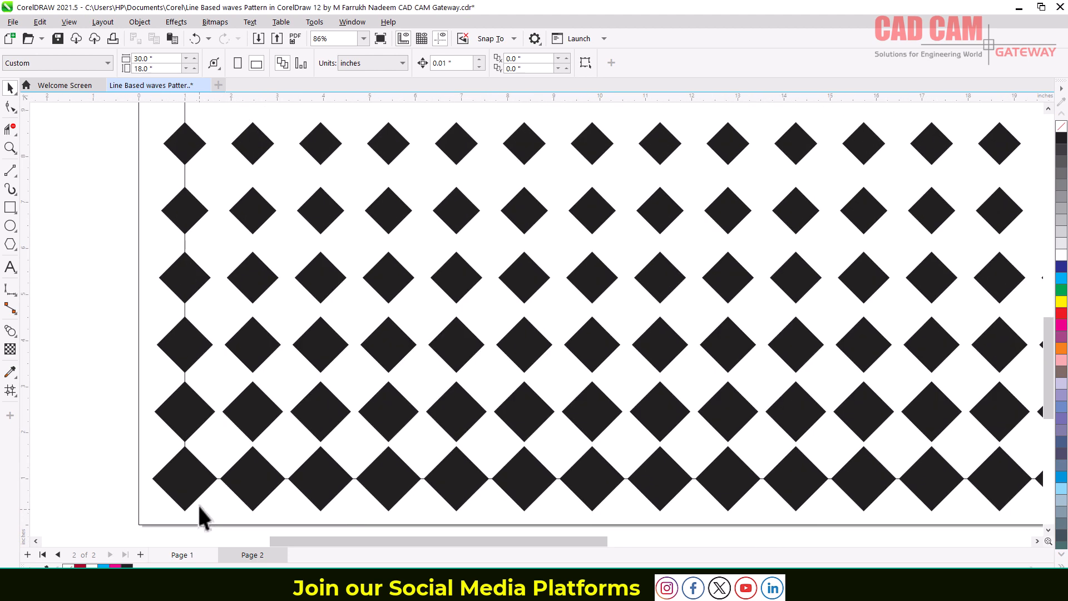
{"action": "left_click", "coordinate": [178, 466]}
{"action": "left_click_drag", "start_coordinate": [177, 466], "coordinate": [229, 415]}
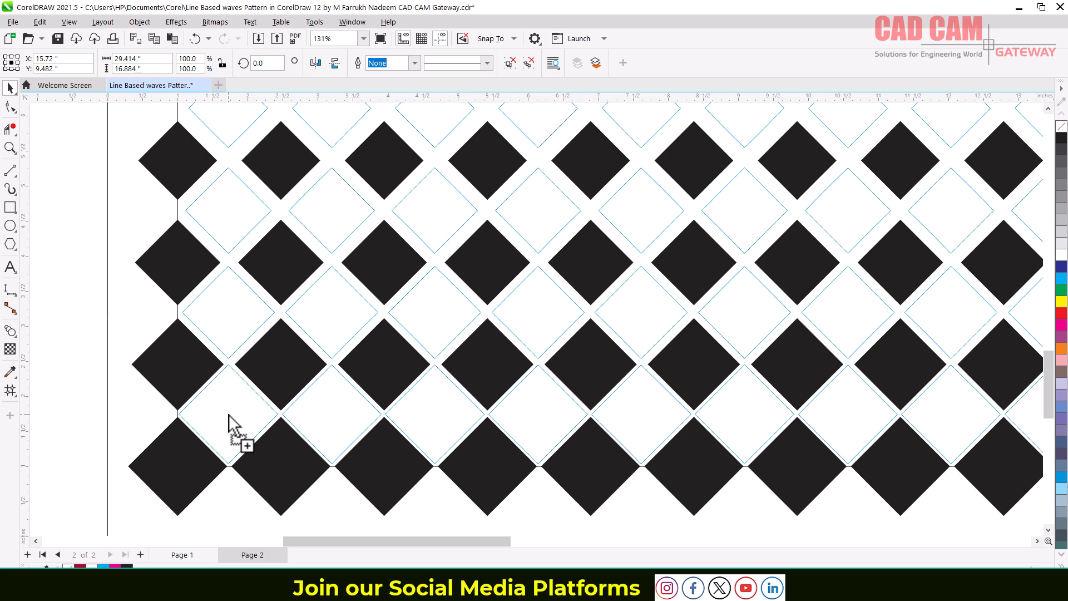
{"action": "left_click_drag", "start_coordinate": [228, 415], "coordinate": [229, 415]}
{"action": "scroll", "coordinate": [225, 417], "scroll_direction": "down", "scroll_amount": 4}
{"action": "scroll", "coordinate": [202, 447], "scroll_direction": "down", "scroll_amount": 2}
{"action": "scroll", "coordinate": [466, 202], "scroll_direction": "up", "scroll_amount": 1}
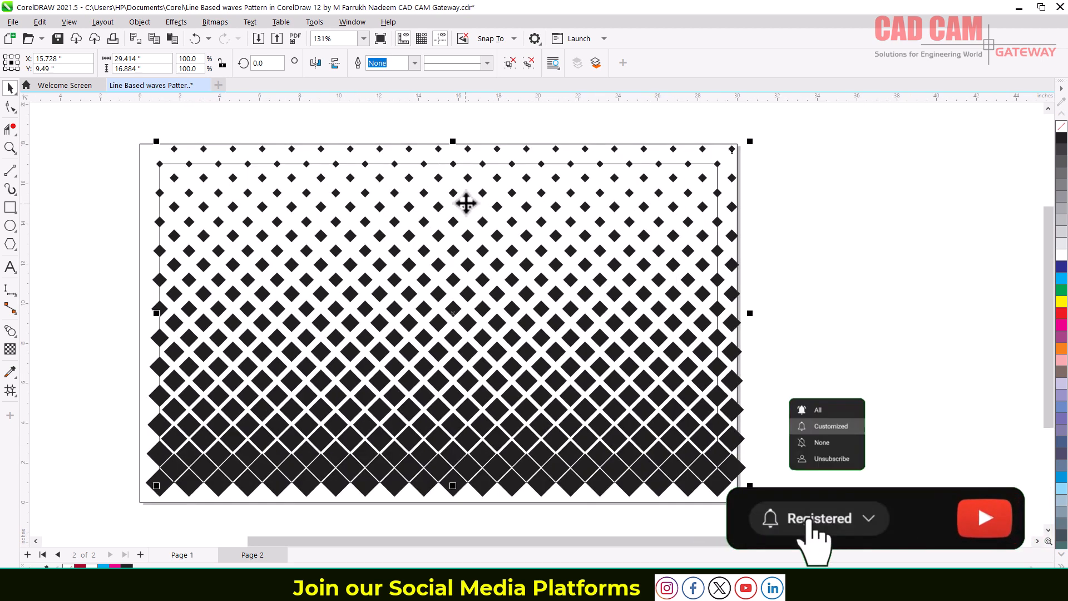
{"action": "left_click", "coordinate": [794, 297]}
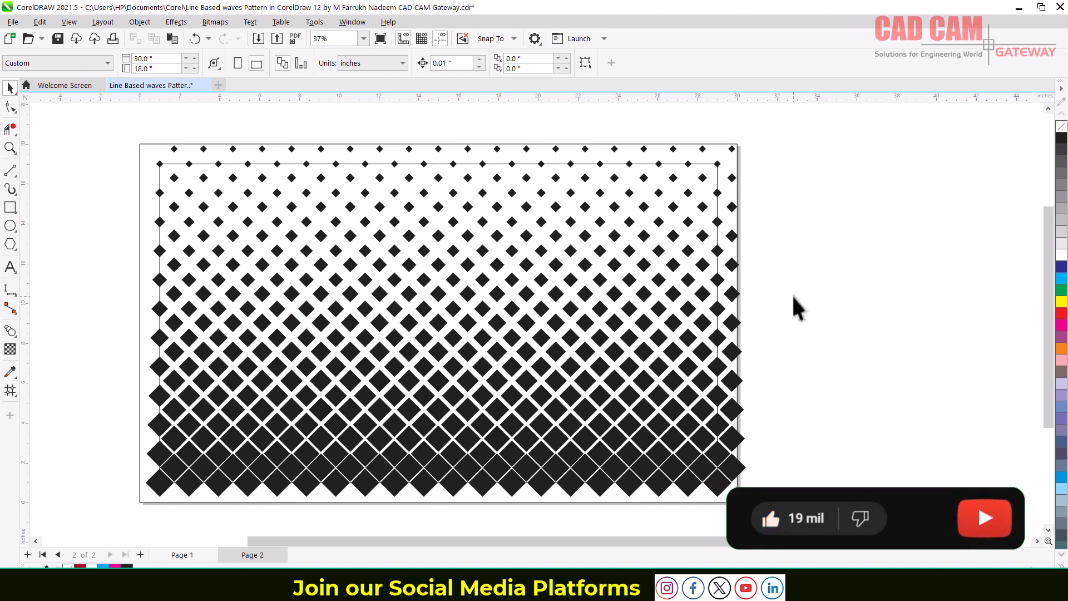
- Unlock the rectangular frame around the diamond pattern
{"action": "left_click_drag", "start_coordinate": [149, 129], "coordinate": [759, 497]}
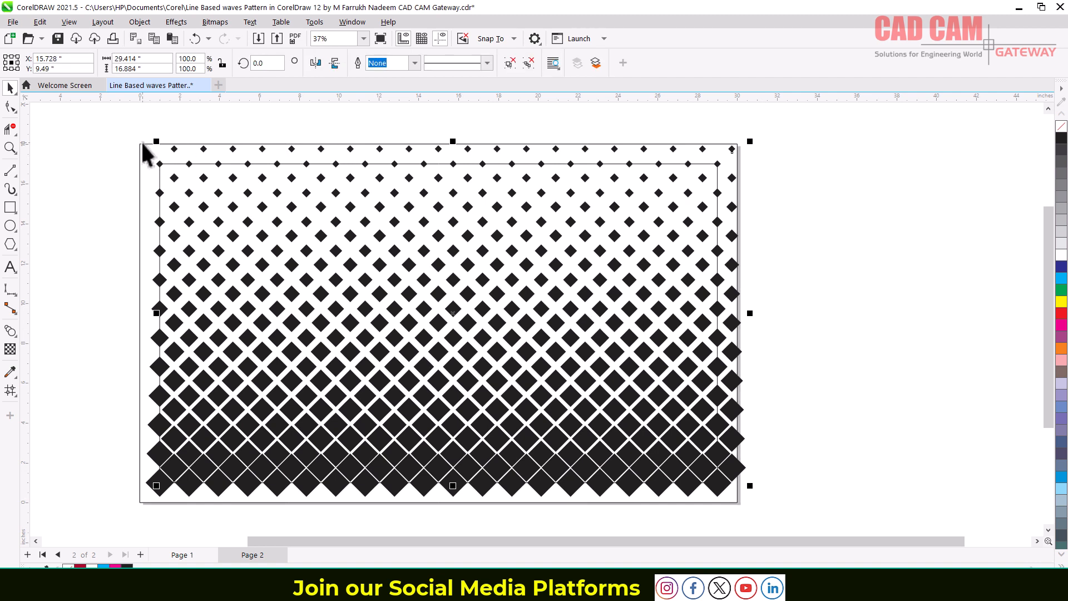
{"action": "right_click", "coordinate": [160, 176]}
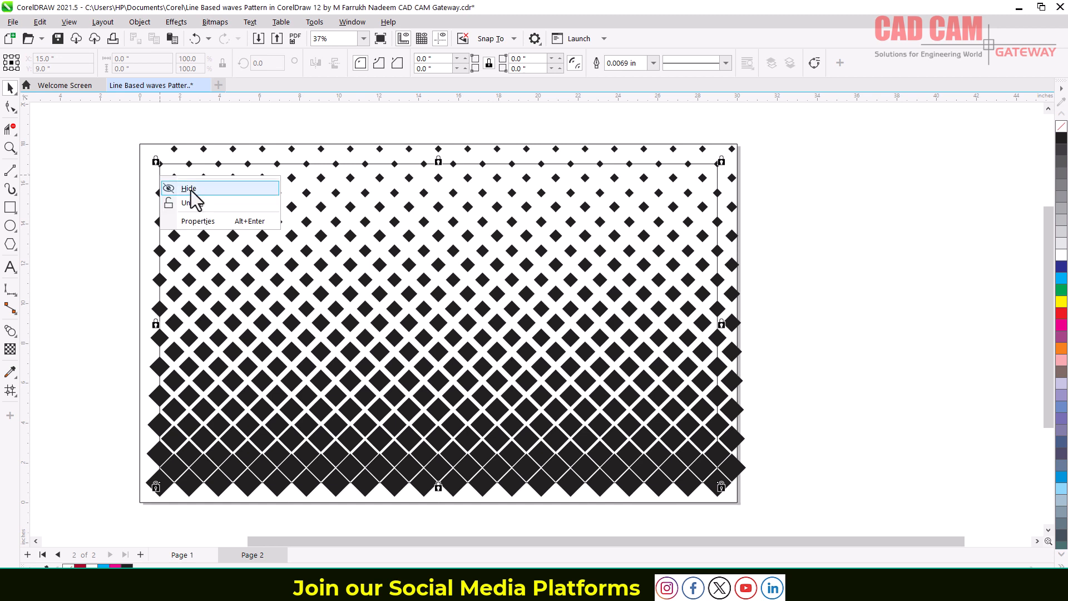
{"action": "left_click", "coordinate": [188, 203]}
{"action": "left_click", "coordinate": [143, 202]}
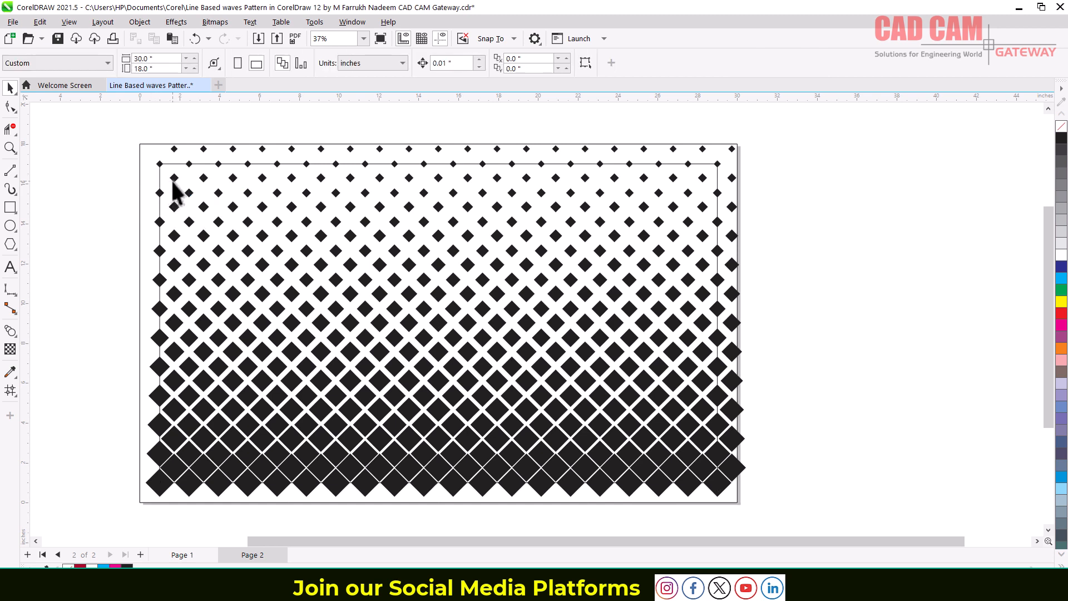
- Select both diamond groups and PowerClip them inside the rectangular frame
{"action": "left_click", "coordinate": [174, 179]}
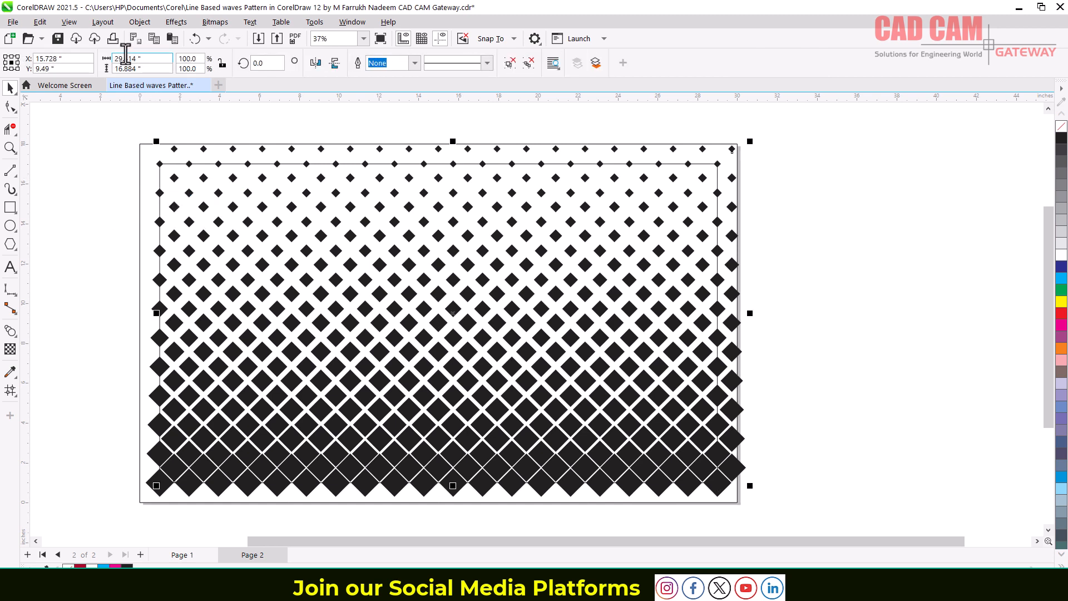
{"action": "left_click", "coordinate": [142, 22]}
{"action": "mouse_move", "coordinate": [198, 71]}
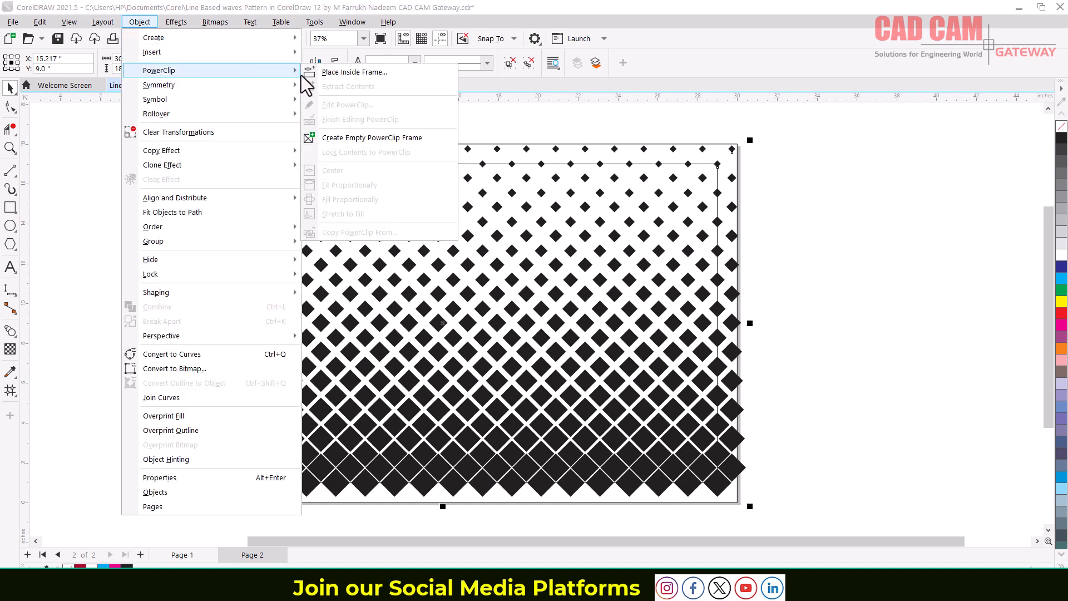
{"action": "left_click", "coordinate": [328, 77]}
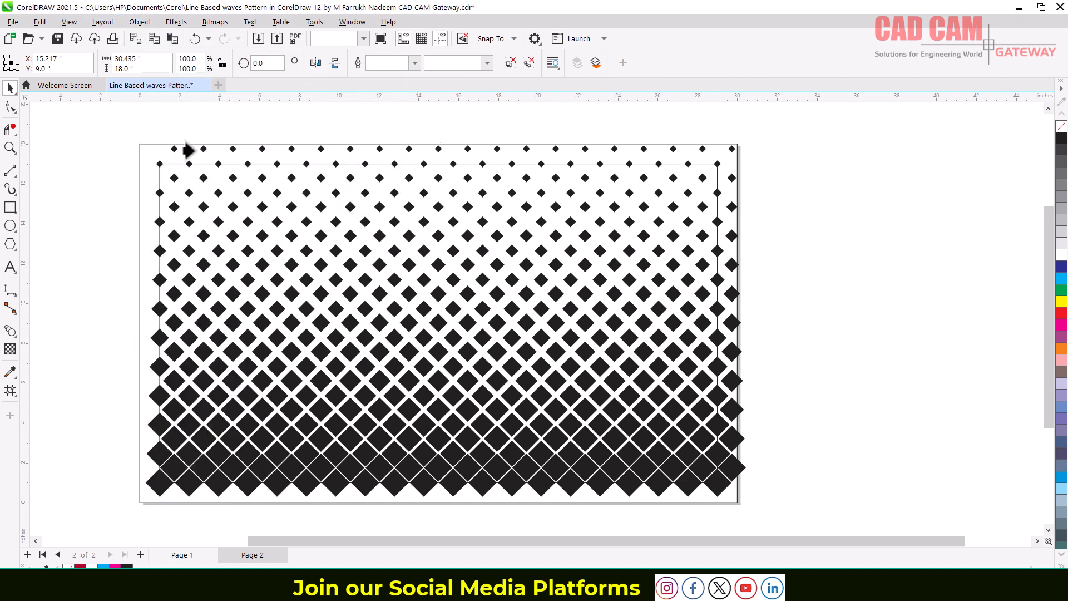
{"action": "left_click", "coordinate": [169, 164]}
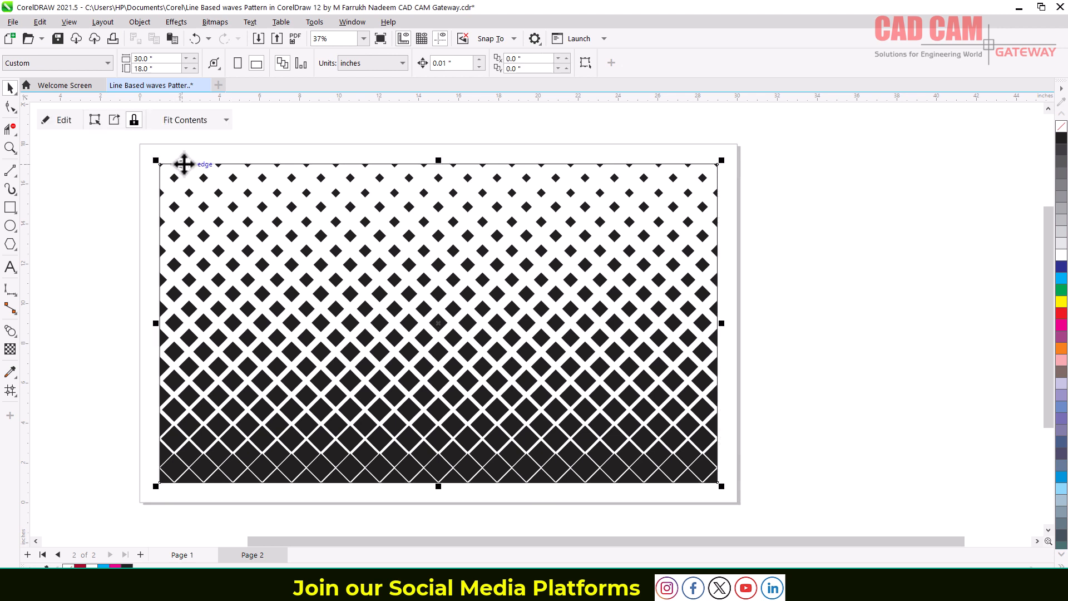
{"action": "left_click", "coordinate": [785, 236]}
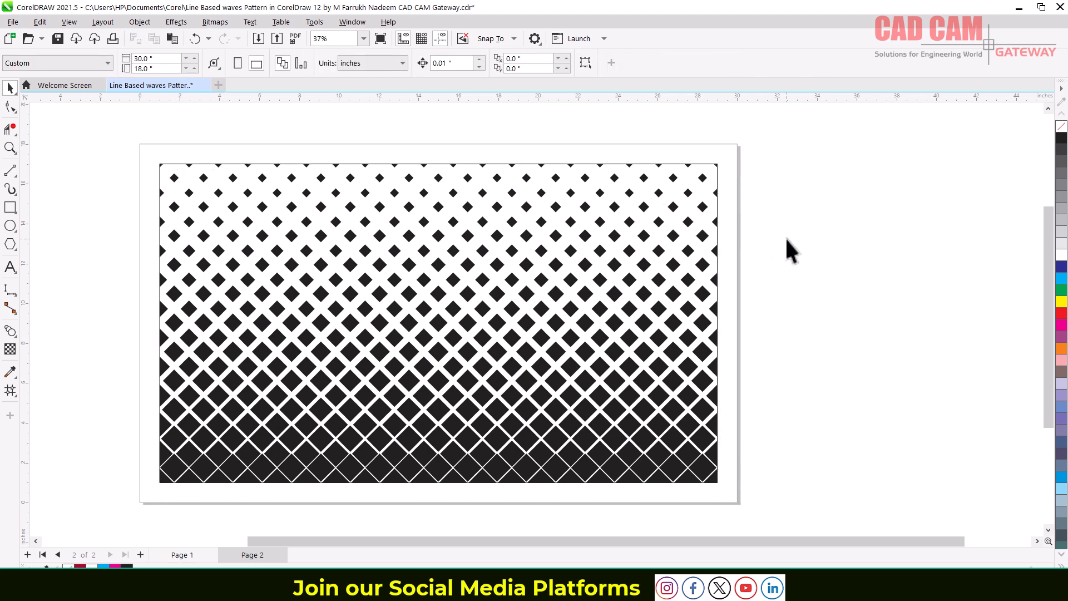
{"action": "scroll", "coordinate": [785, 235], "scroll_direction": "down", "scroll_amount": 2}
{"action": "scroll", "coordinate": [732, 241], "scroll_direction": "up", "scroll_amount": 3}
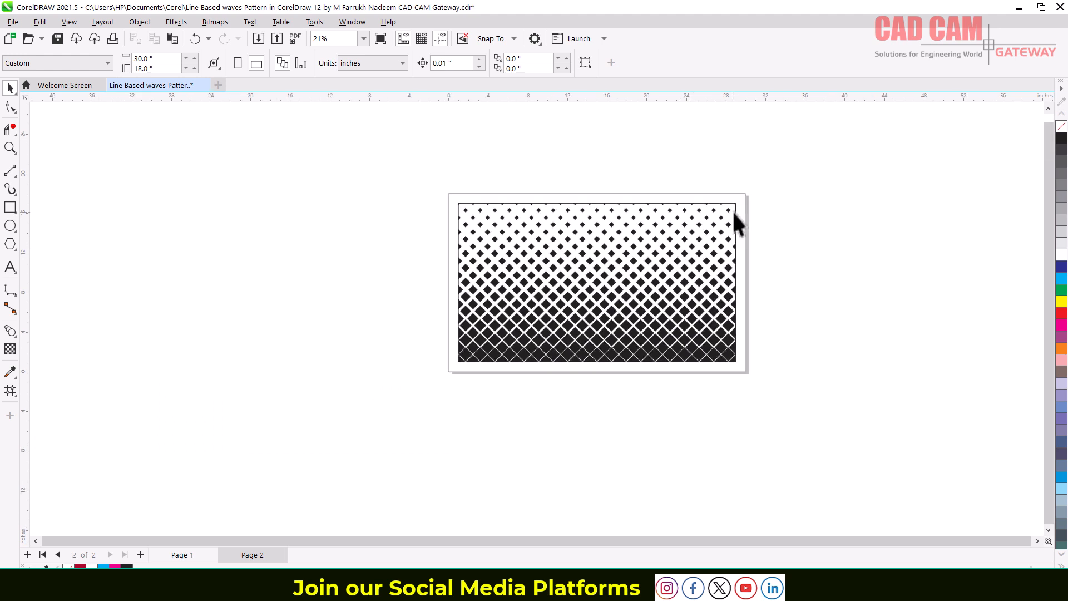